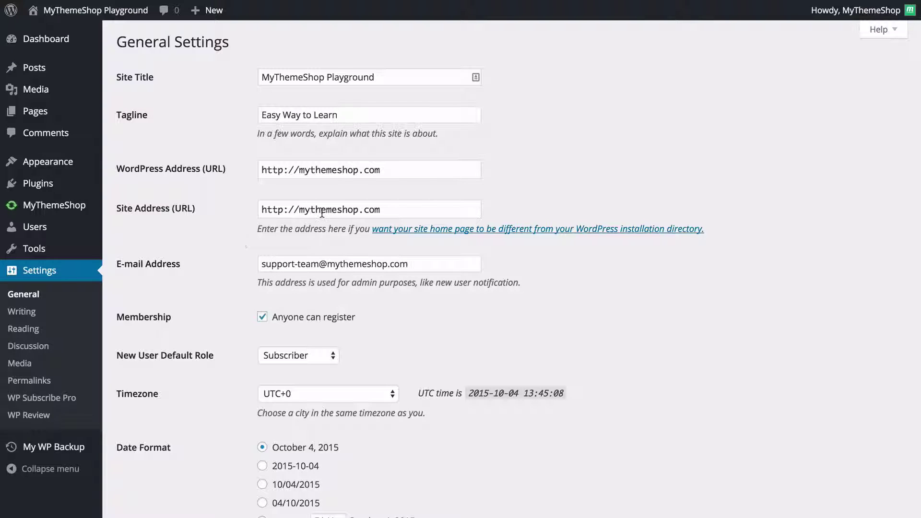
click(420, 207)
text(/blog/)
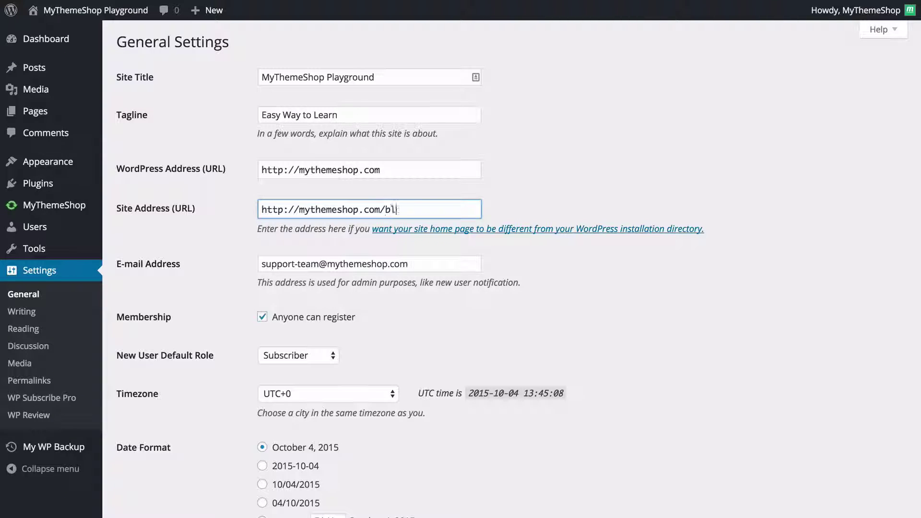
click(697, 159)
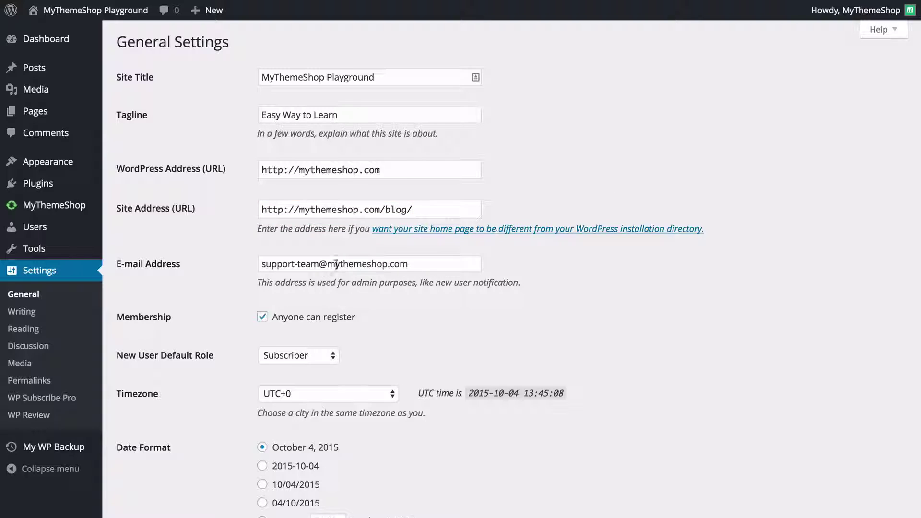
scroll(189, 279, down, 3)
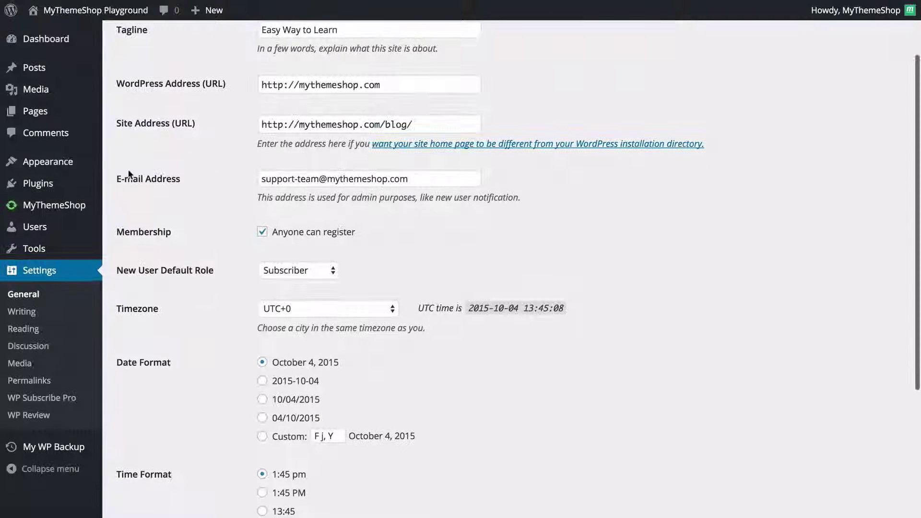
drag(386, 126, 457, 128)
key(BackSpace)
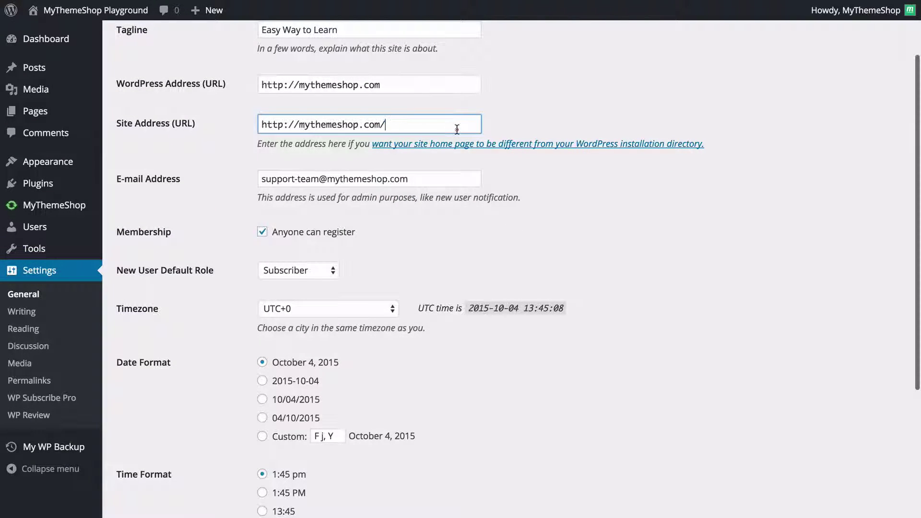
click(191, 163)
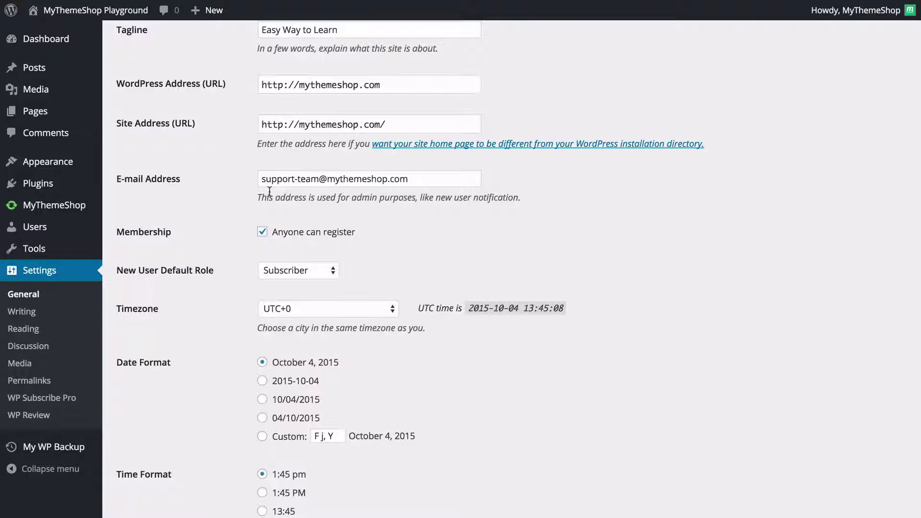
Review the roles available as the New User Default Role, keeping Subscriber.
scroll(201, 222, down, 3)
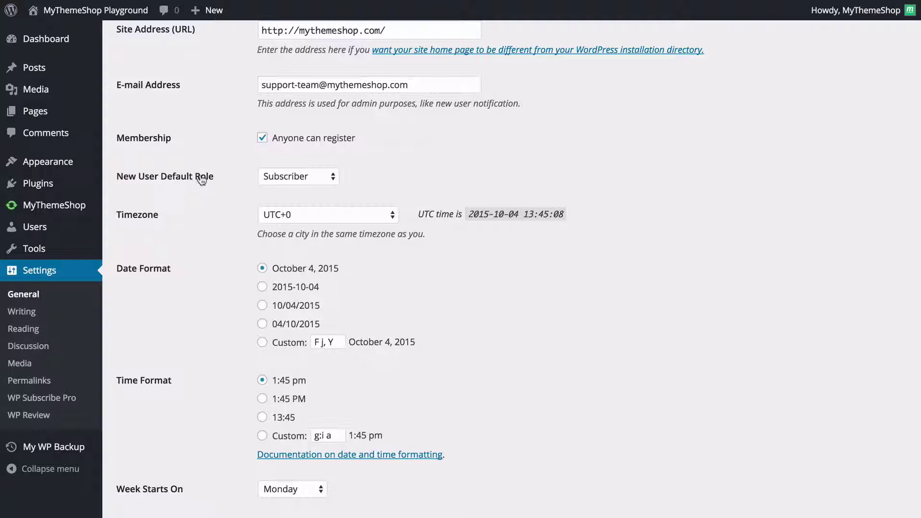
click(303, 177)
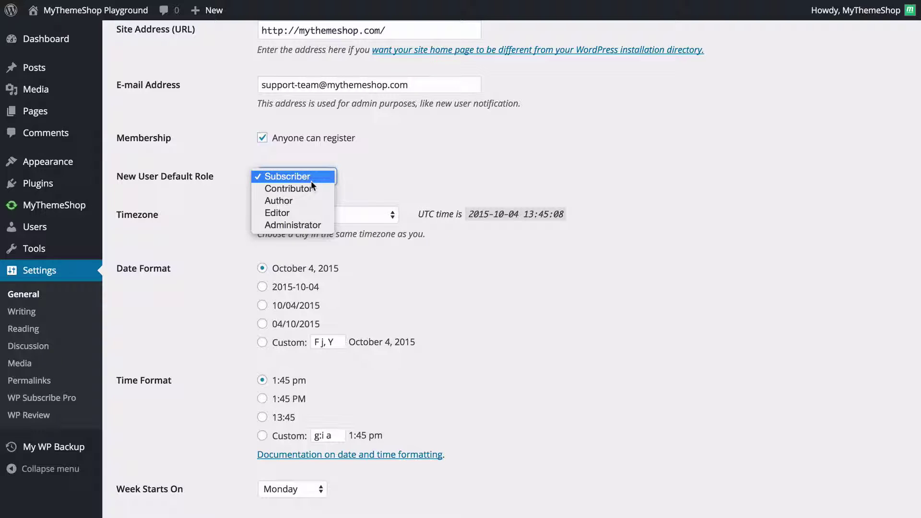
click(390, 166)
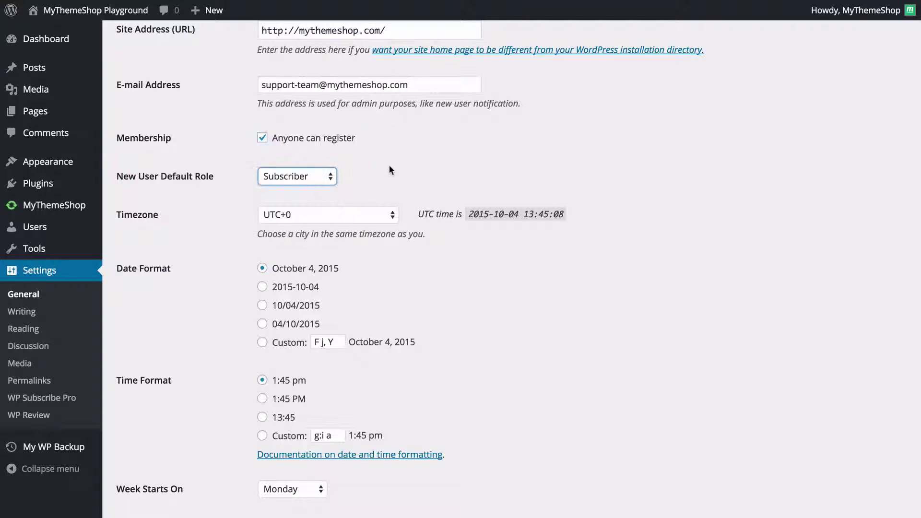
Review the timezone, date format and time format settings and the Week Starts On choices, keeping Monday.
scroll(389, 166, down, 2)
scroll(435, 163, down, 1)
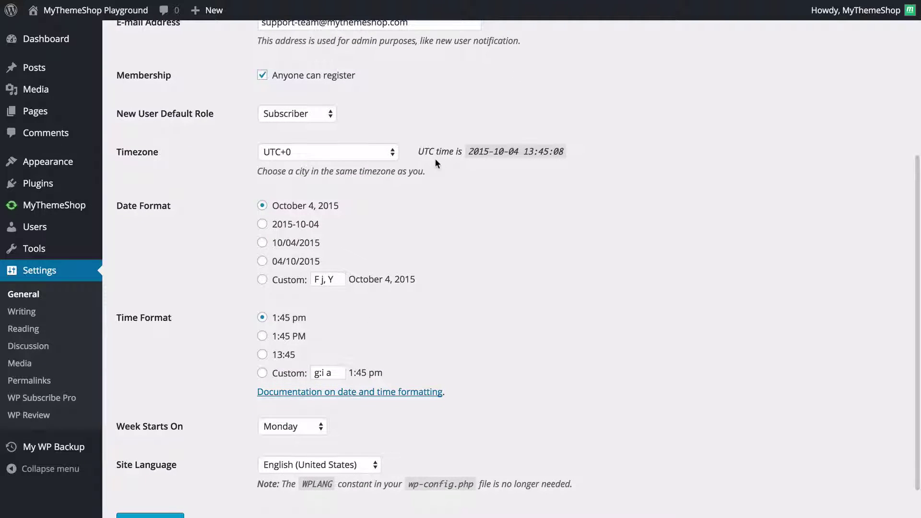
scroll(435, 163, down, 1)
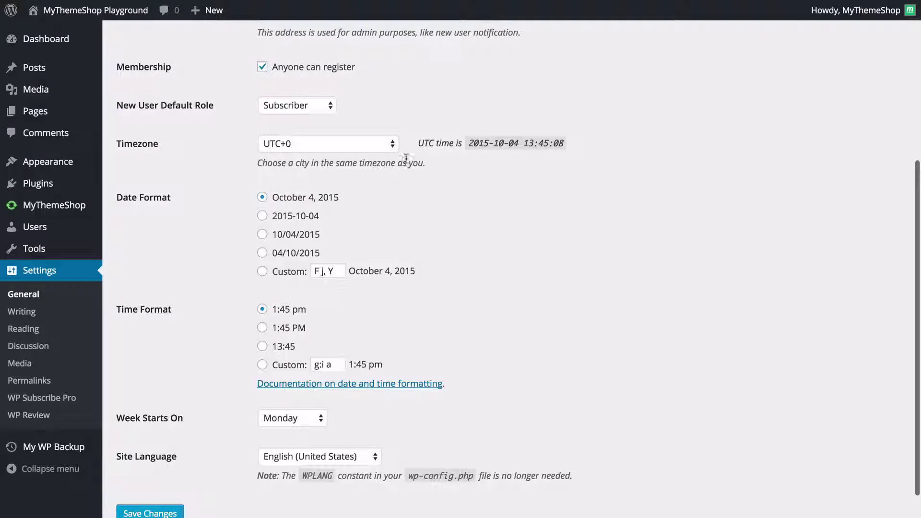
scroll(430, 219, down, 2)
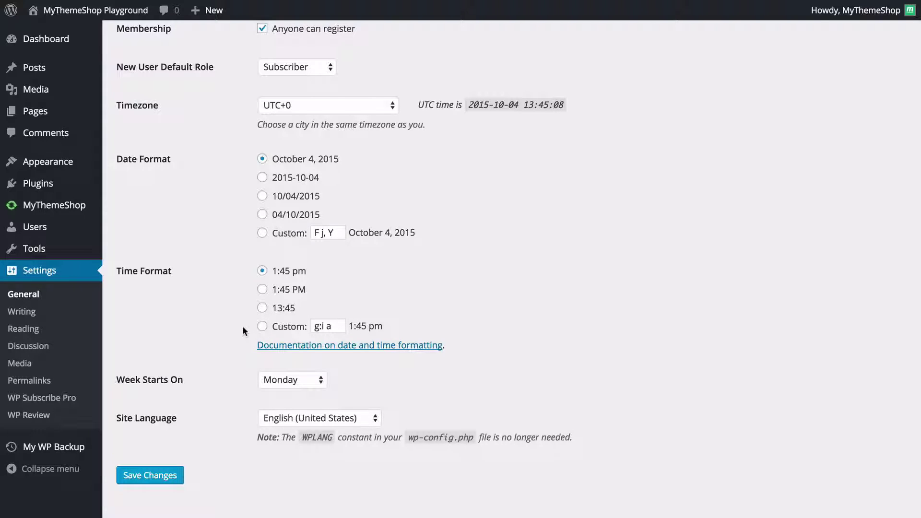
scroll(223, 375, down, 1)
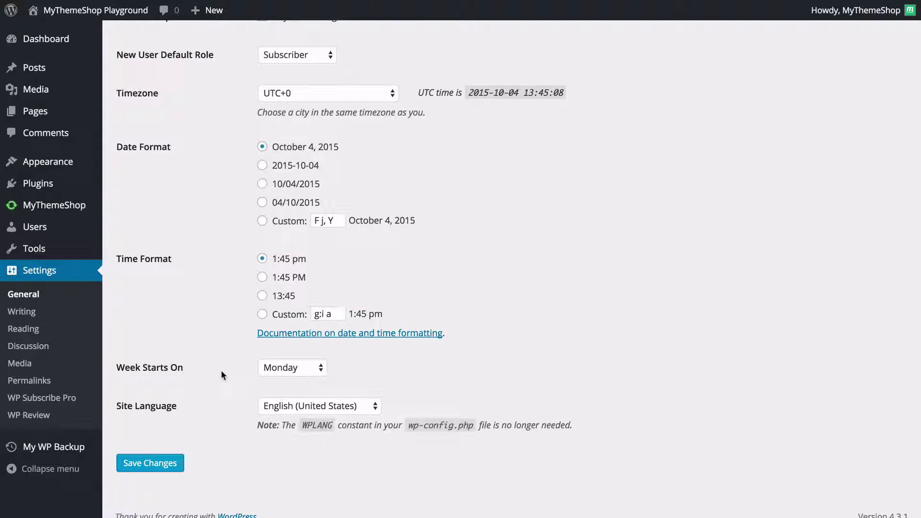
click(274, 369)
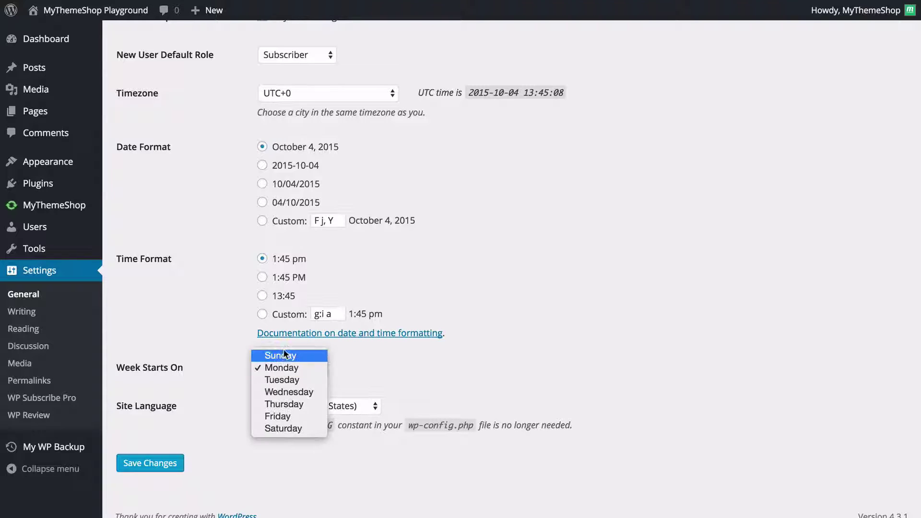
click(231, 381)
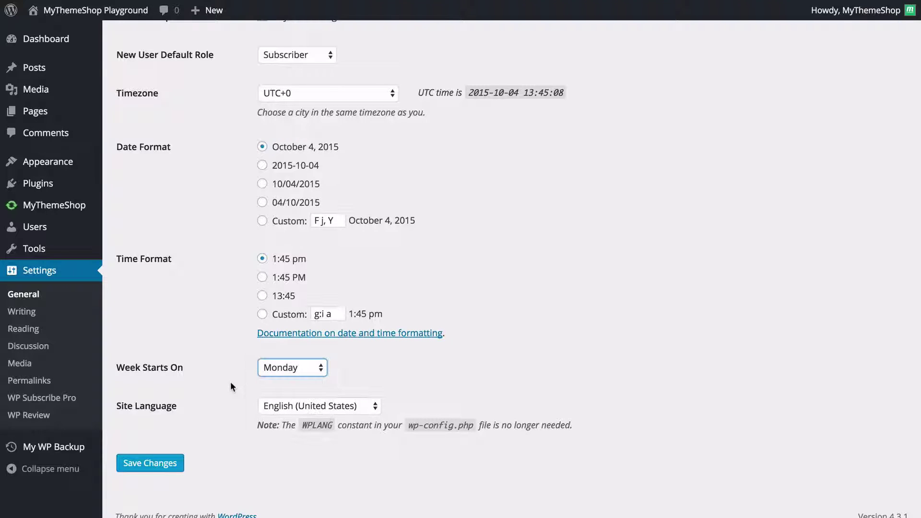
Look through the available site languages, set the Site Language to Français and save the general settings.
click(298, 406)
scroll(298, 406, down, 10)
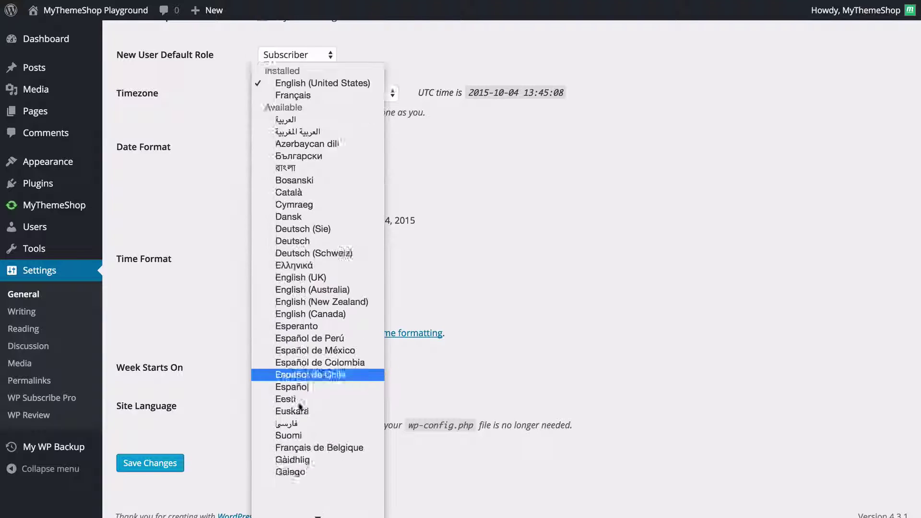
scroll(297, 406, up, 5)
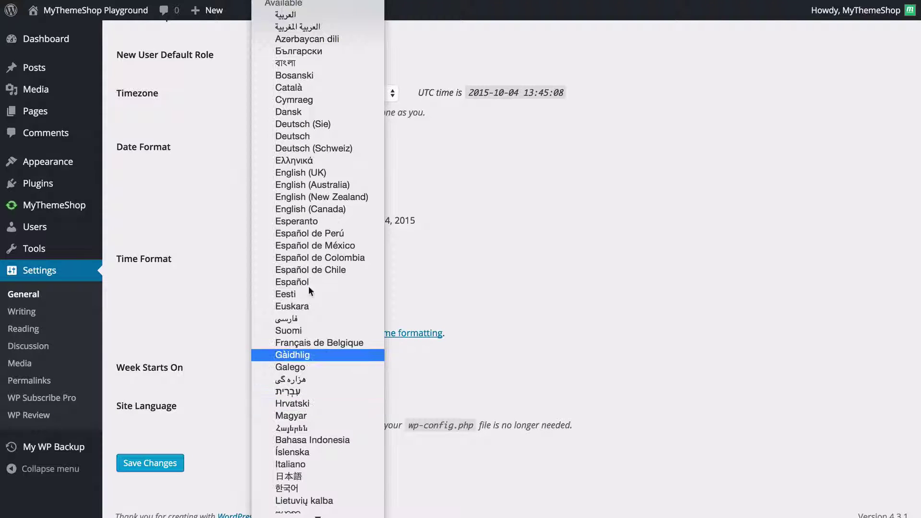
click(487, 296)
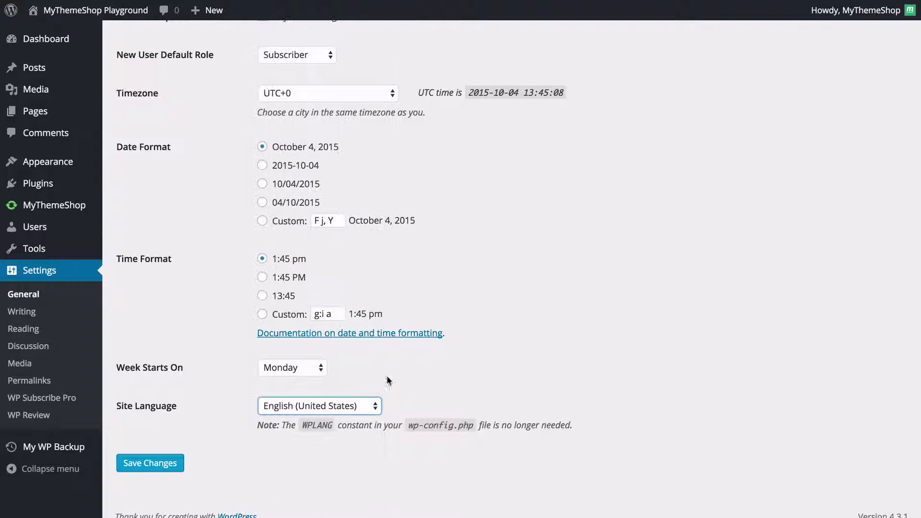
click(339, 407)
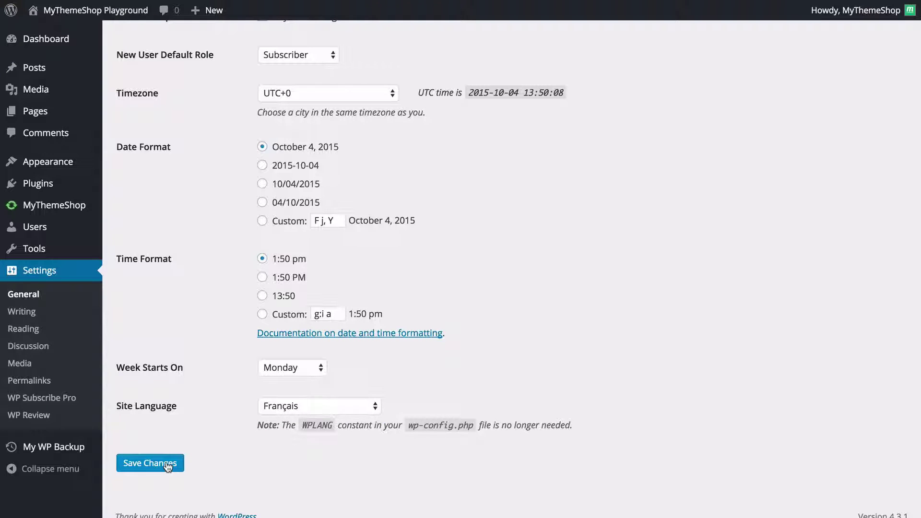
click(167, 464)
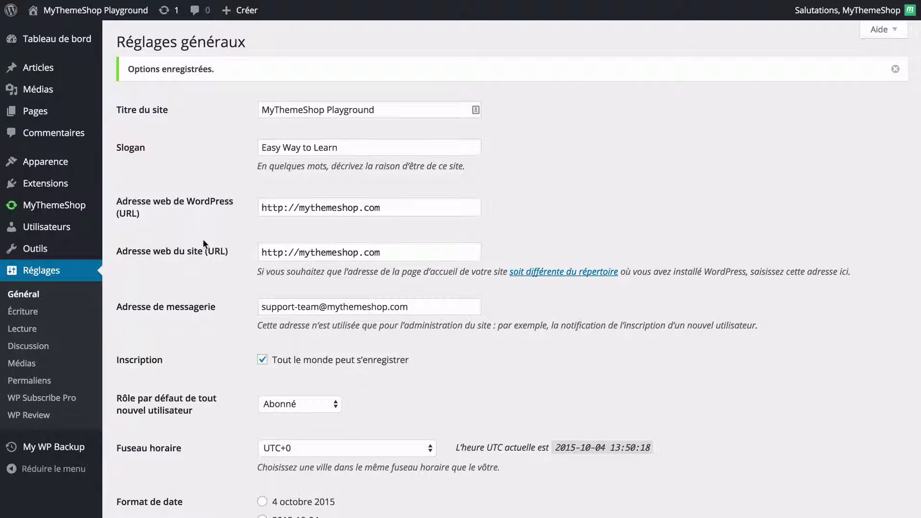
Set the site language back to English (United States) and save the general settings.
scroll(203, 239, down, 8)
click(280, 401)
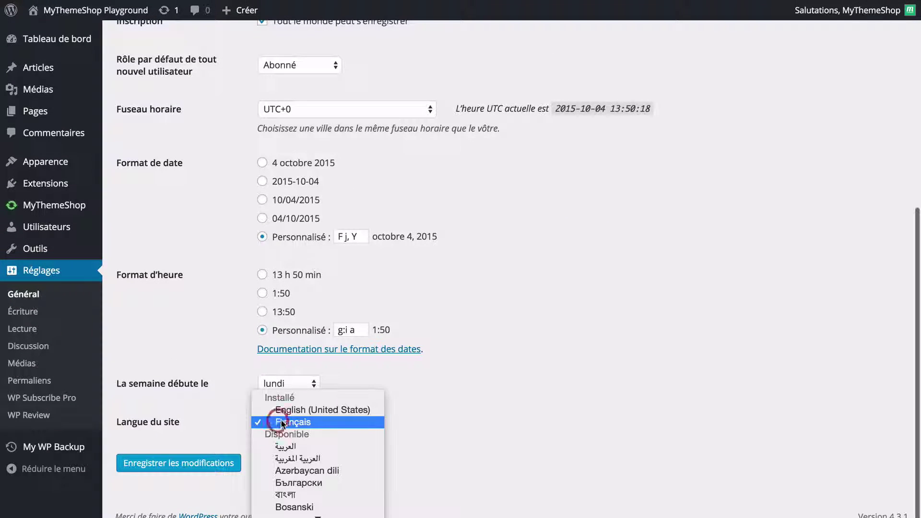
click(280, 410)
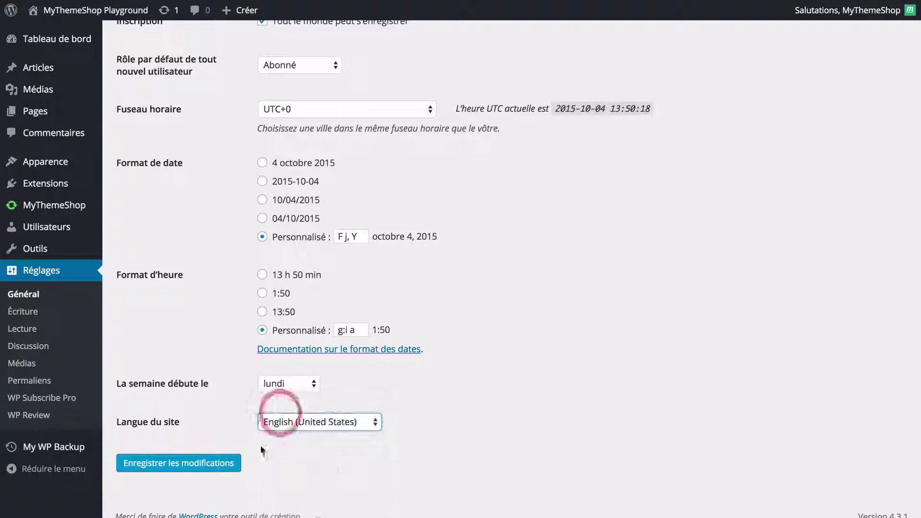
click(229, 463)
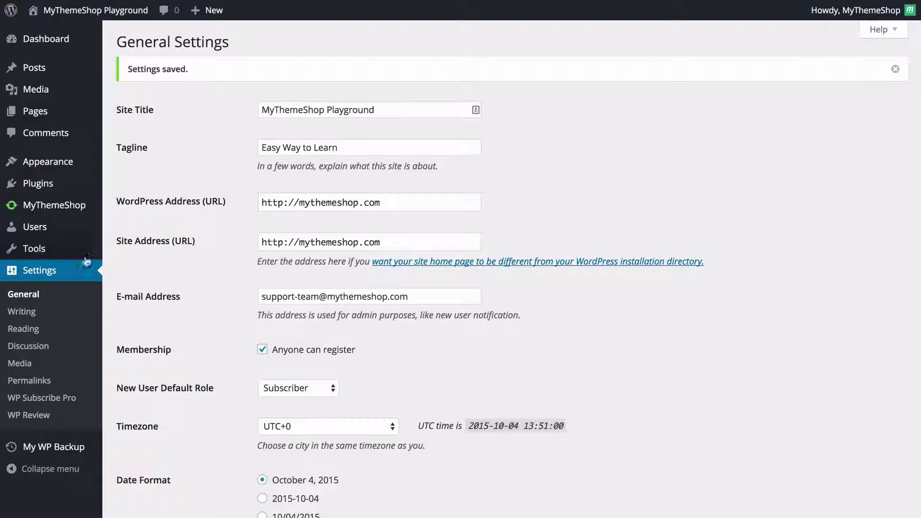
Open the Writing settings and review the Default Post Category and Default Post Format choices without changing them.
click(28, 312)
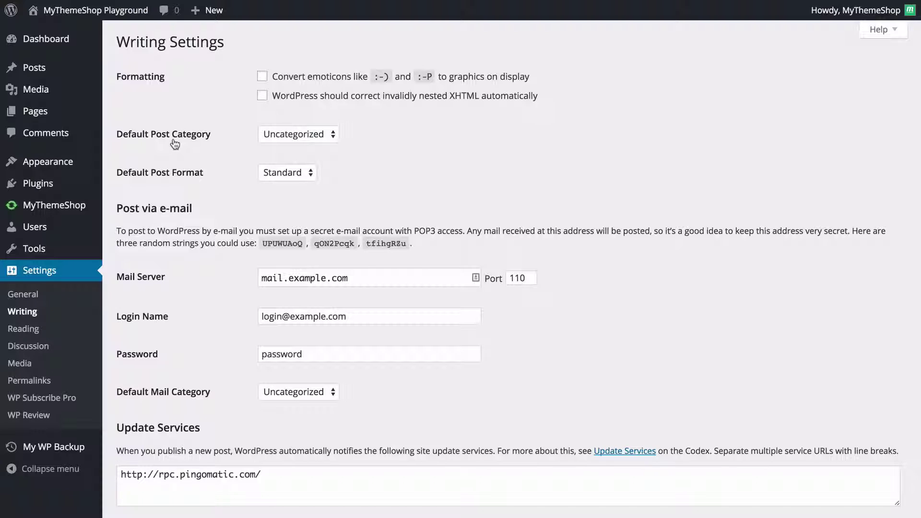
click(299, 134)
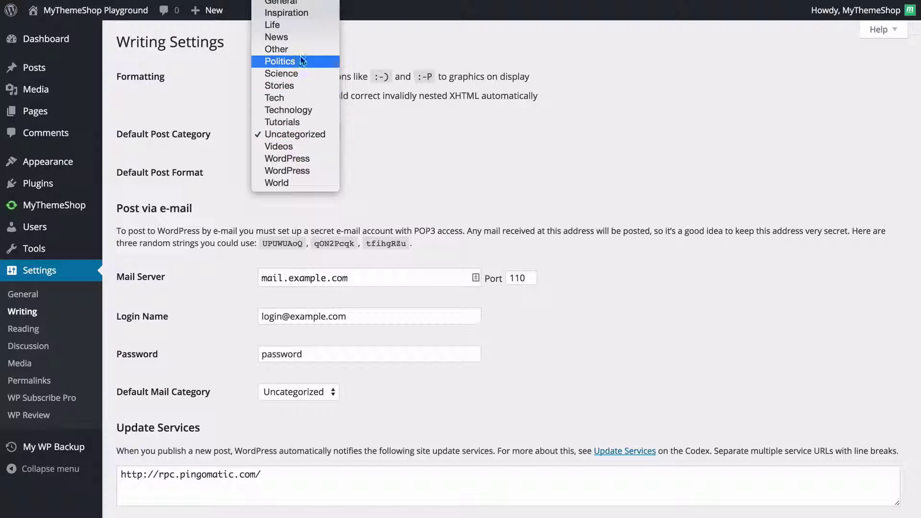
click(392, 151)
click(391, 152)
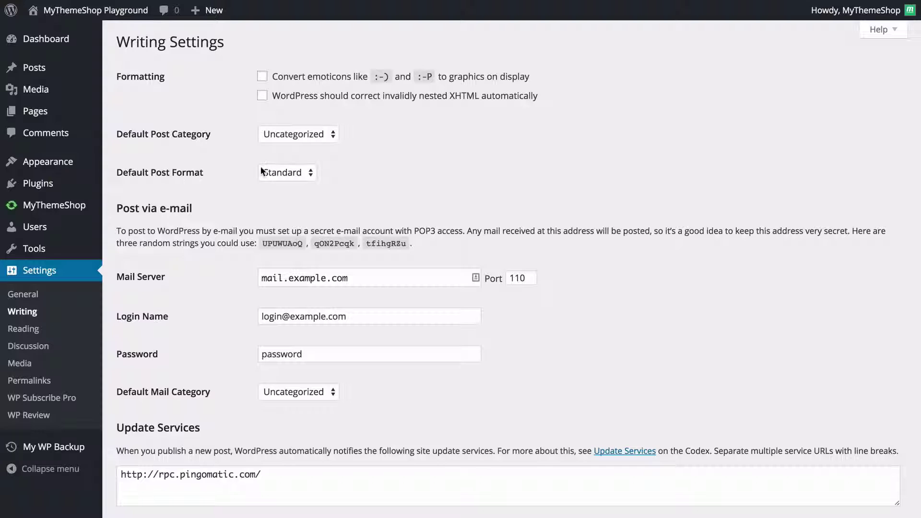
click(306, 173)
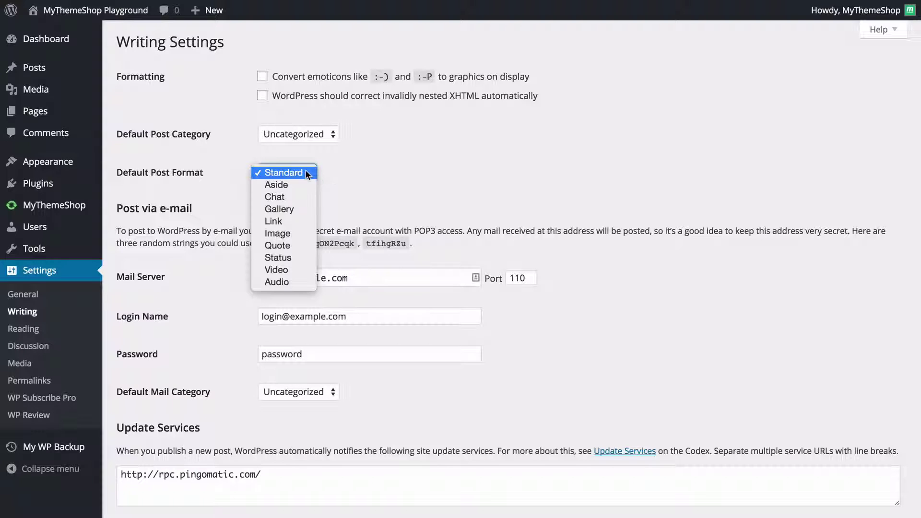
click(349, 160)
Review the Post via e-mail settings, including the Default Mail Category choices, keeping Uncategorized.
scroll(368, 175, down, 2)
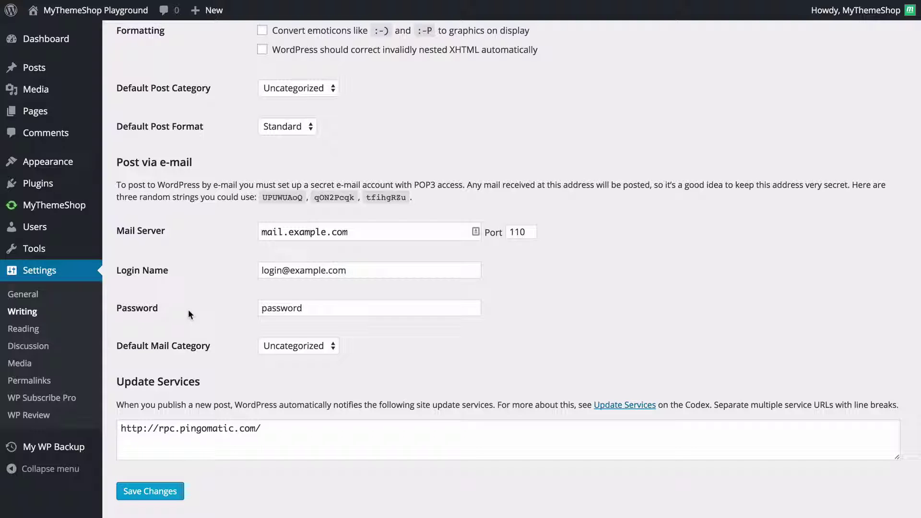
scroll(188, 309, down, 1)
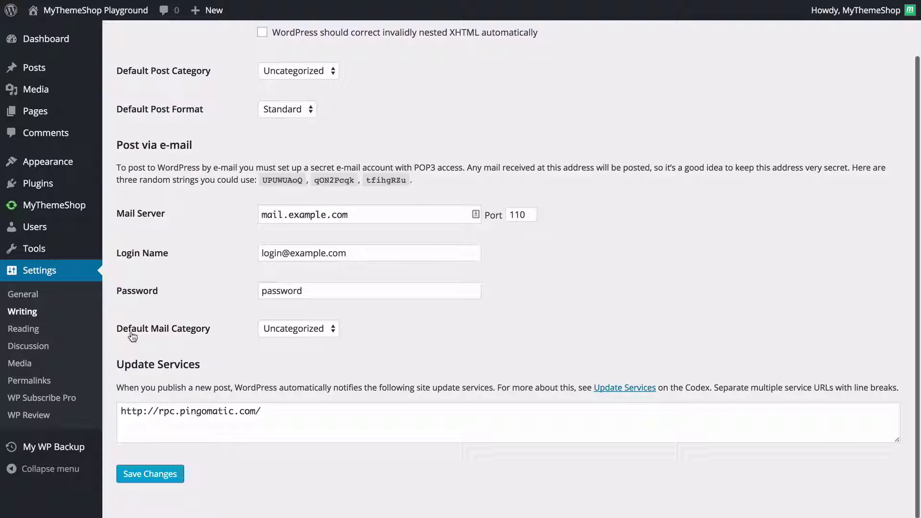
click(310, 331)
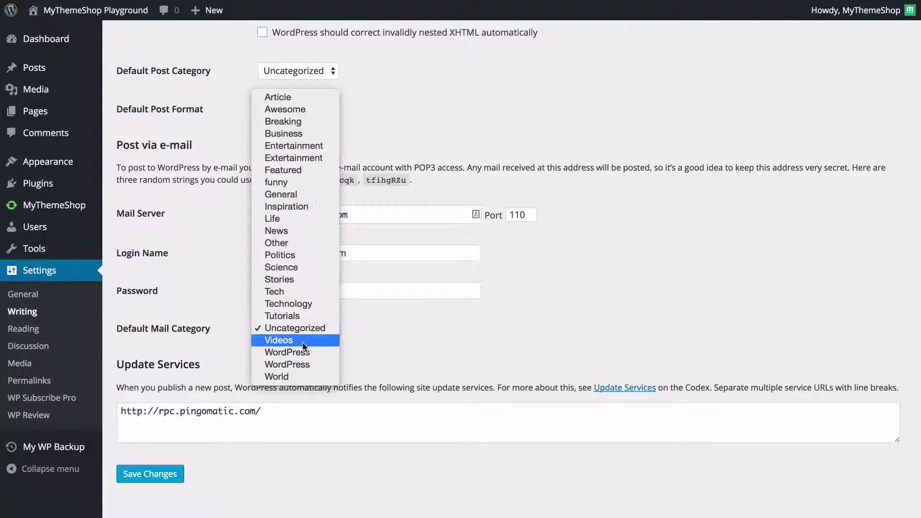
click(386, 346)
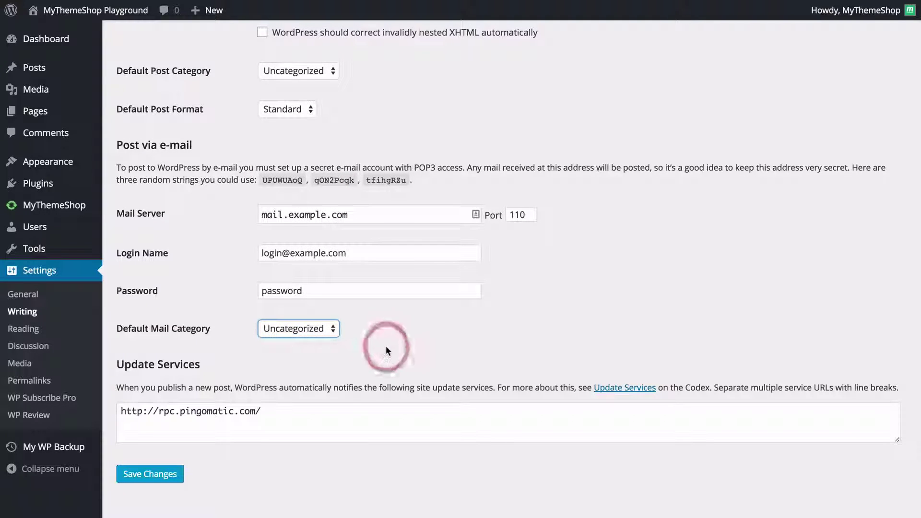
scroll(386, 346, down, 1)
click(386, 346)
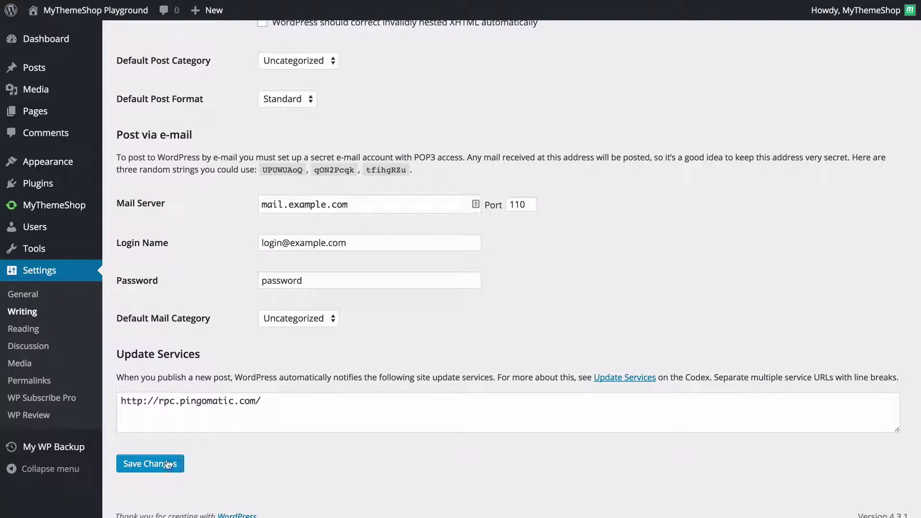
In the Reading settings, make the front page display a static page and view the pages available for it.
click(38, 339)
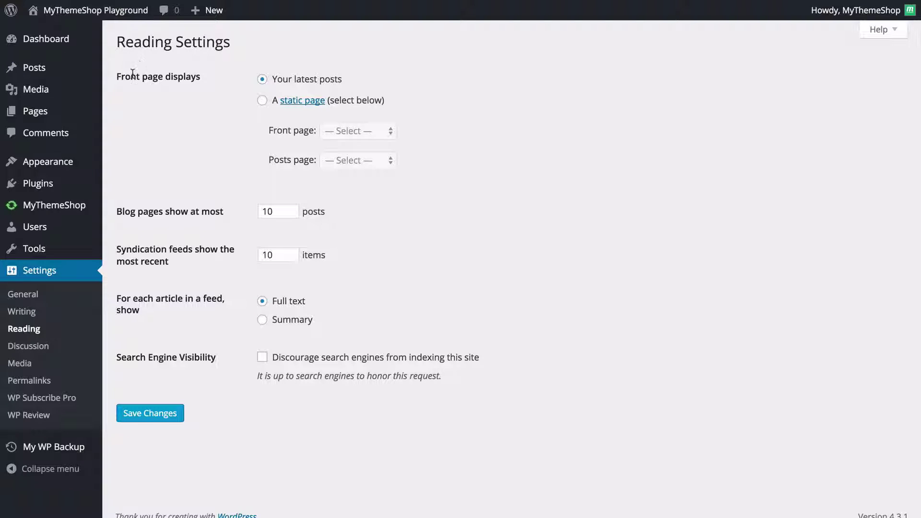
click(284, 81)
click(262, 101)
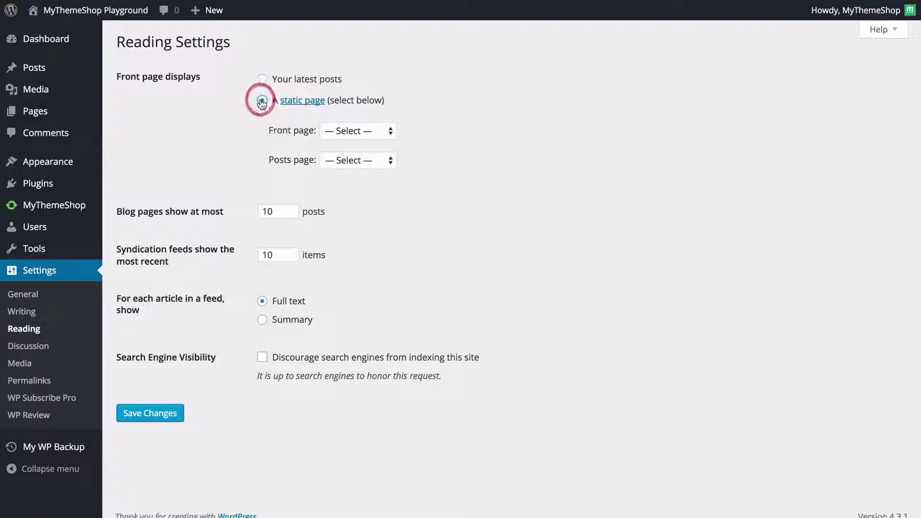
click(367, 134)
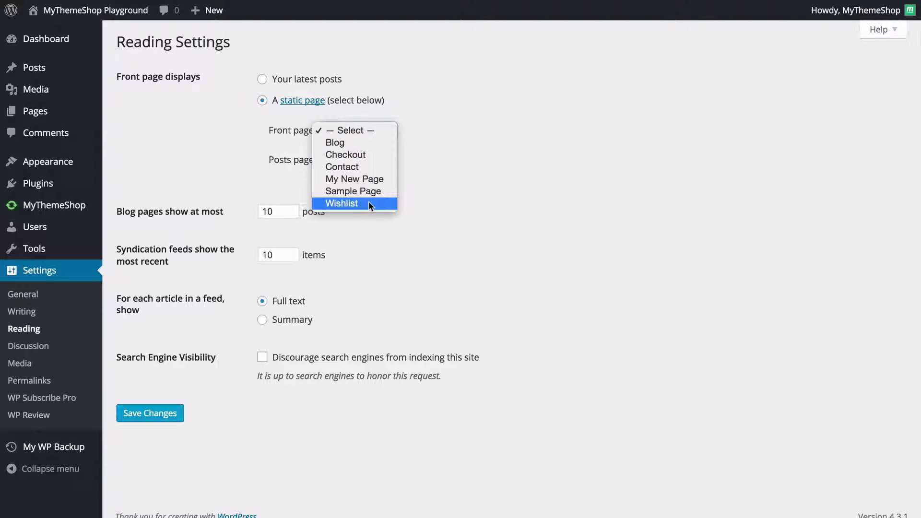
click(425, 151)
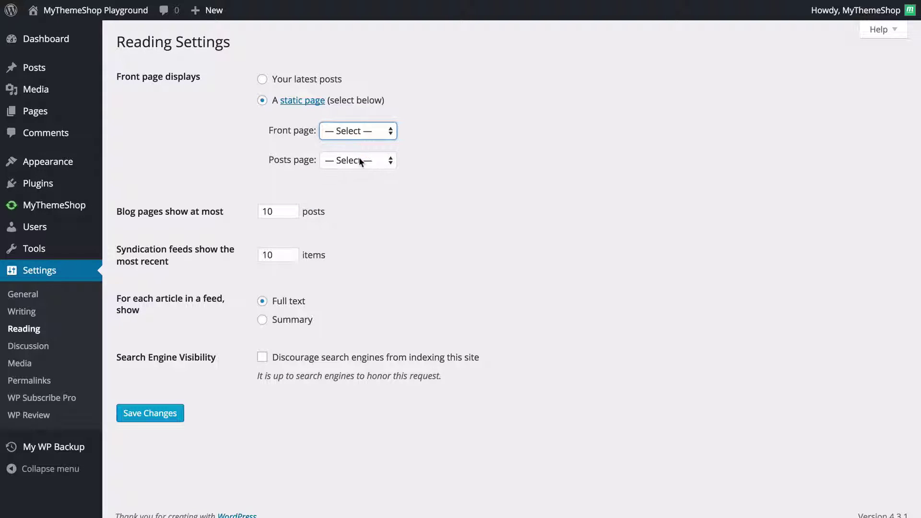
Set the posts page to Blog and the front page to Sample Page.
click(361, 161)
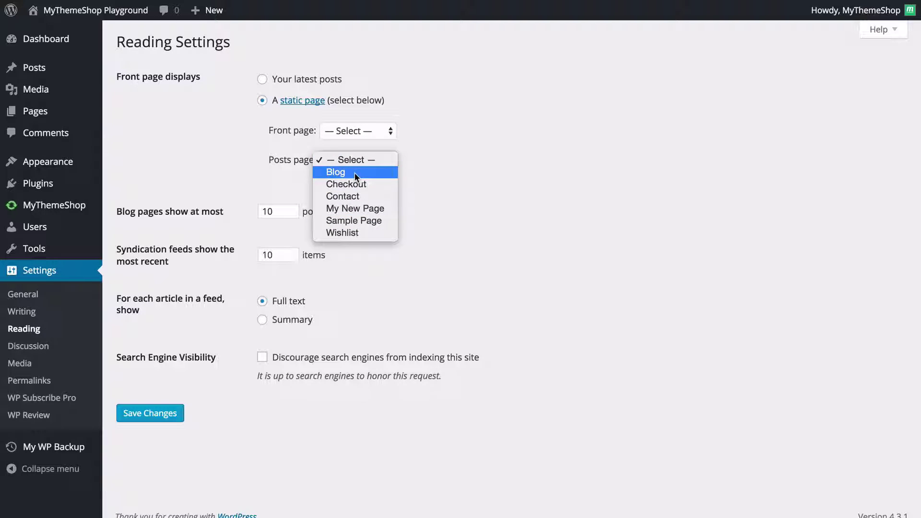
click(354, 173)
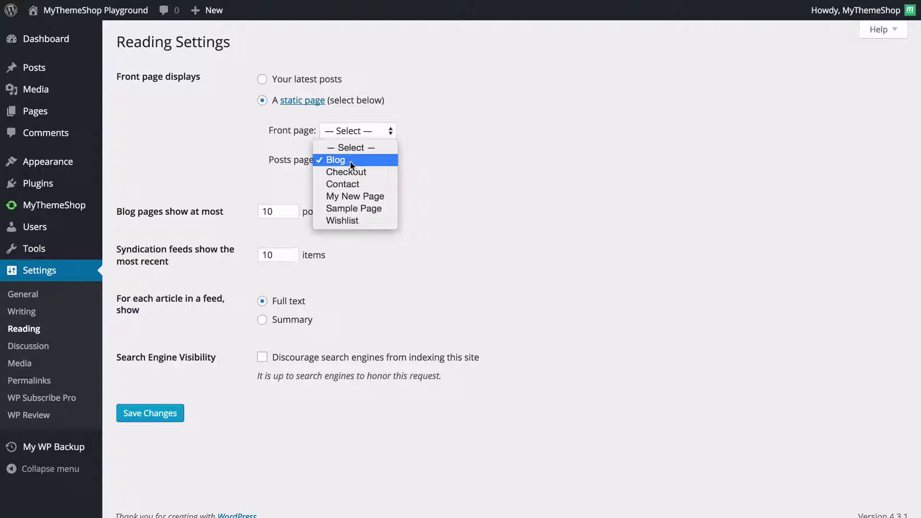
click(347, 130)
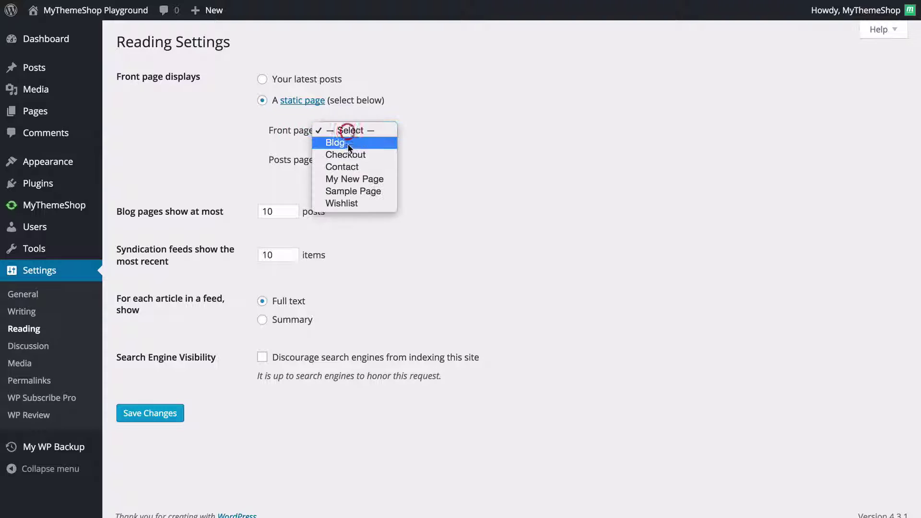
click(358, 192)
click(427, 181)
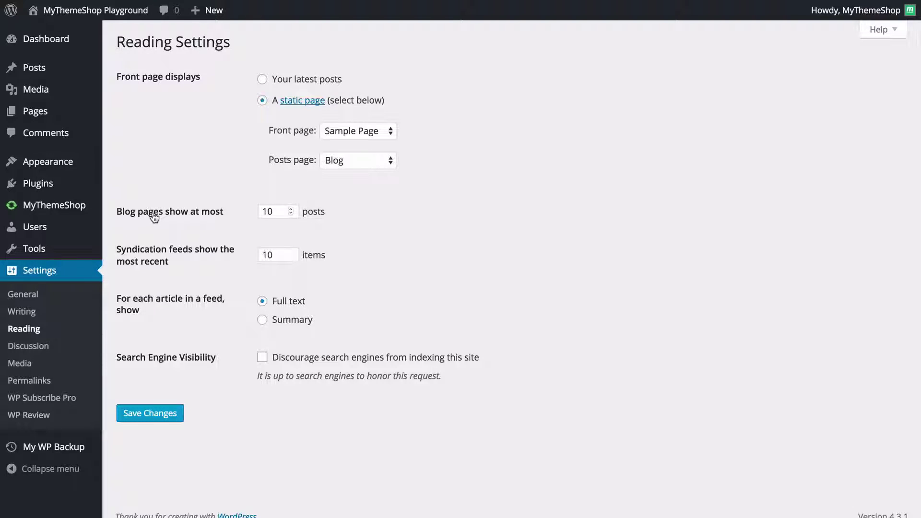
Review the limit for posts shown on blog pages, keeping 10, and save the reading settings.
click(269, 207)
click(268, 209)
click(372, 217)
click(143, 421)
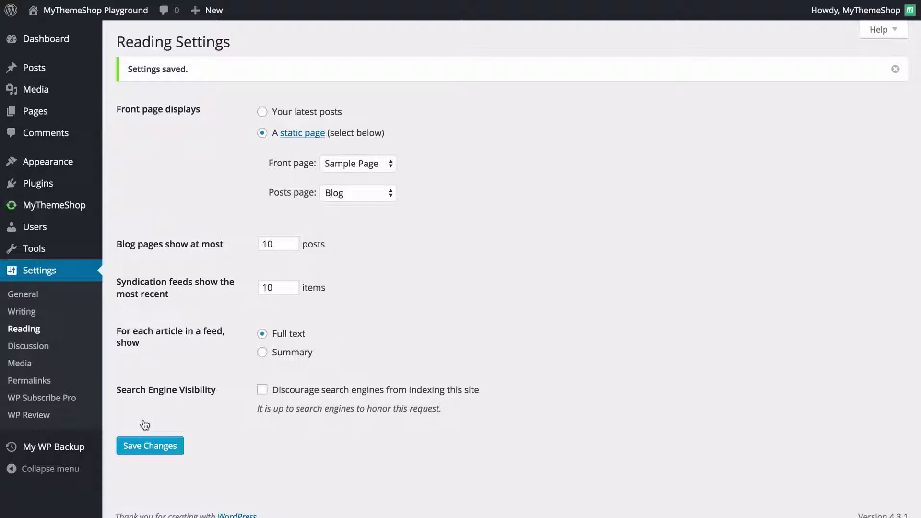
Open the Discussion settings and review the default article options and the depth choices for threaded comments, keeping 2 levels.
click(28, 348)
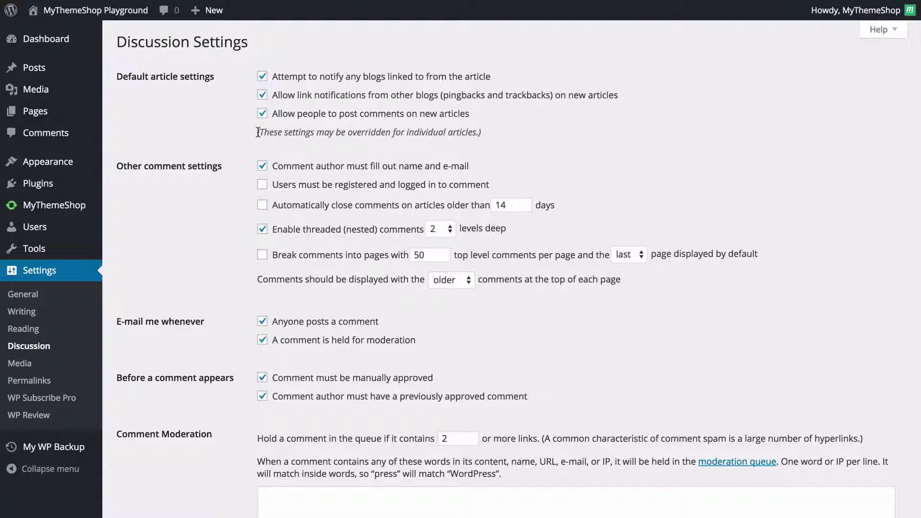
scroll(504, 128, down, 1)
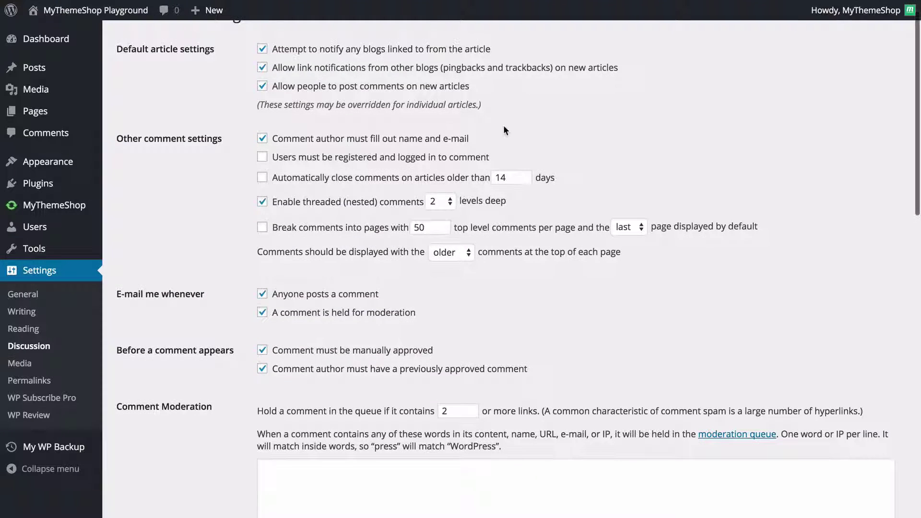
scroll(503, 125, down, 3)
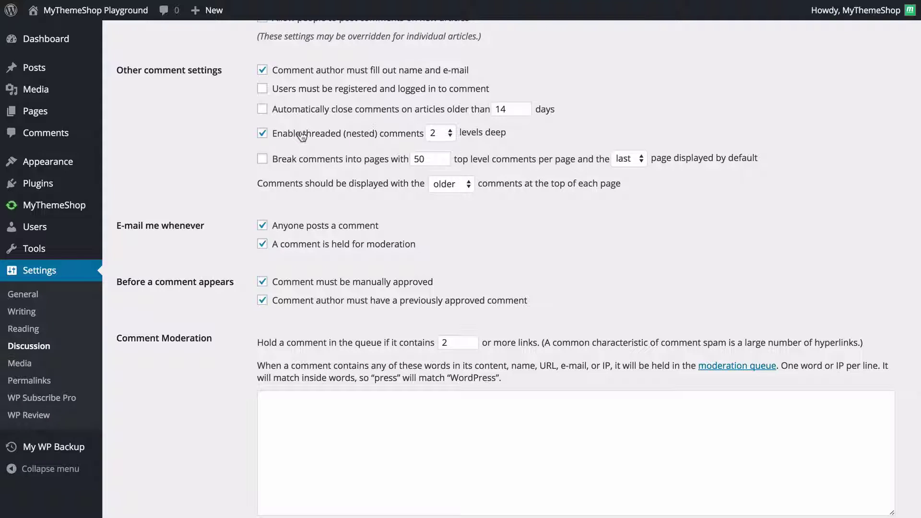
click(434, 134)
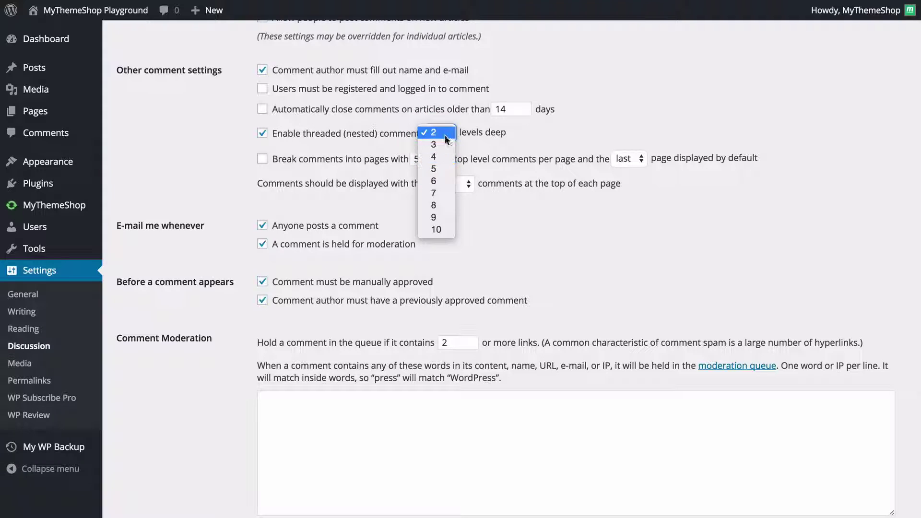
click(526, 135)
scroll(526, 135, down, 1)
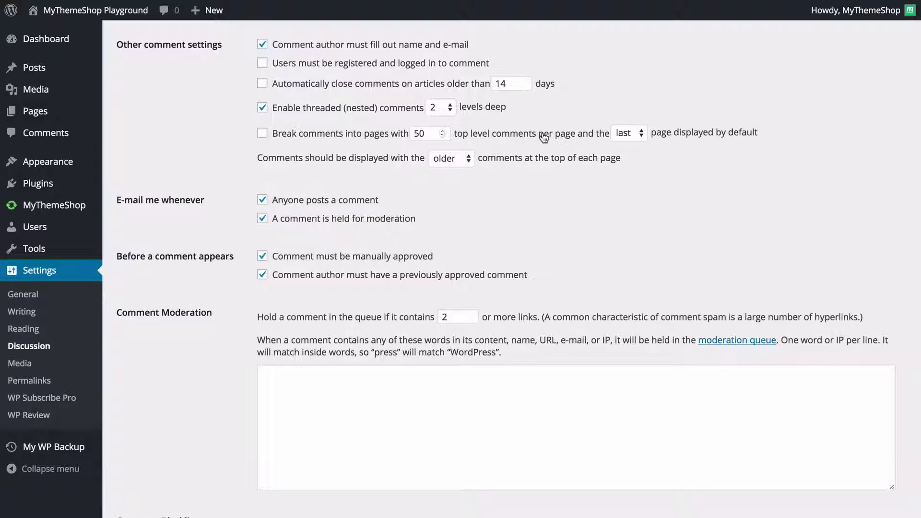
Review the comment page and order choices, keeping last and older, plus the e-mail notification and comment approval options.
click(630, 133)
click(685, 127)
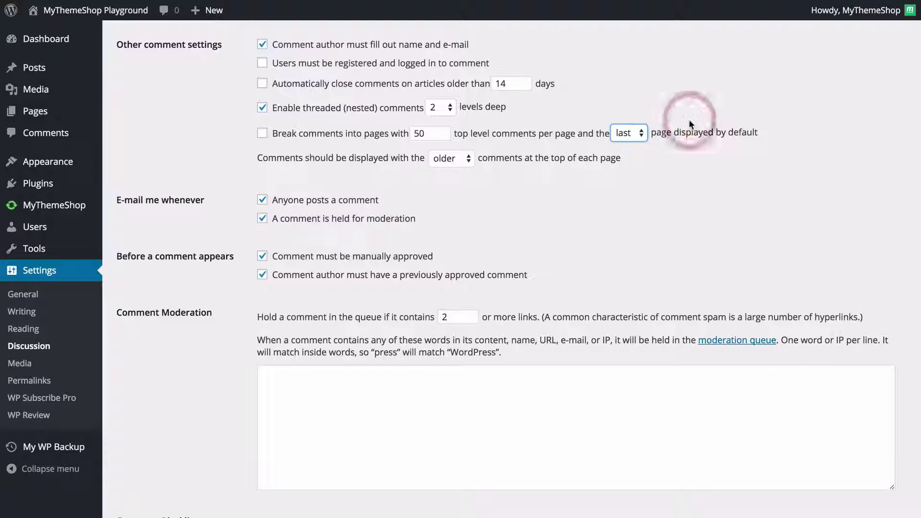
click(469, 160)
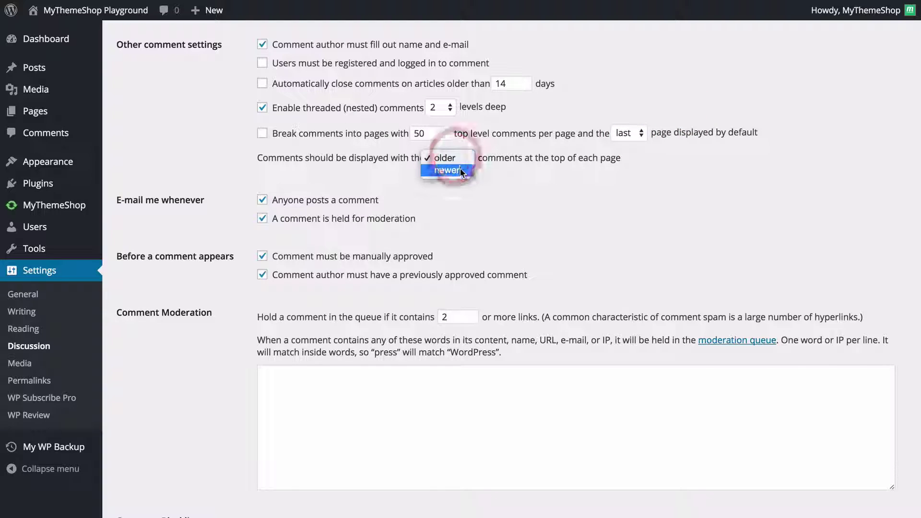
click(563, 181)
scroll(557, 181, down, 1)
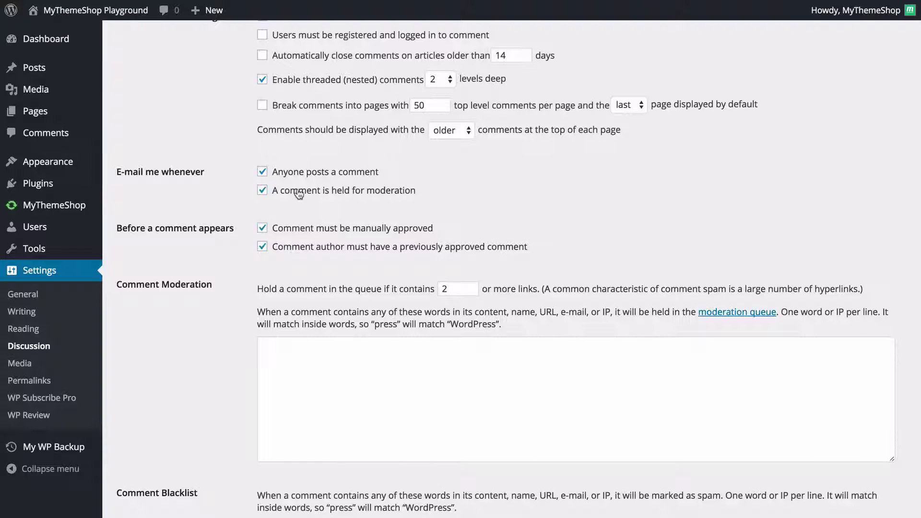
scroll(229, 191, down, 2)
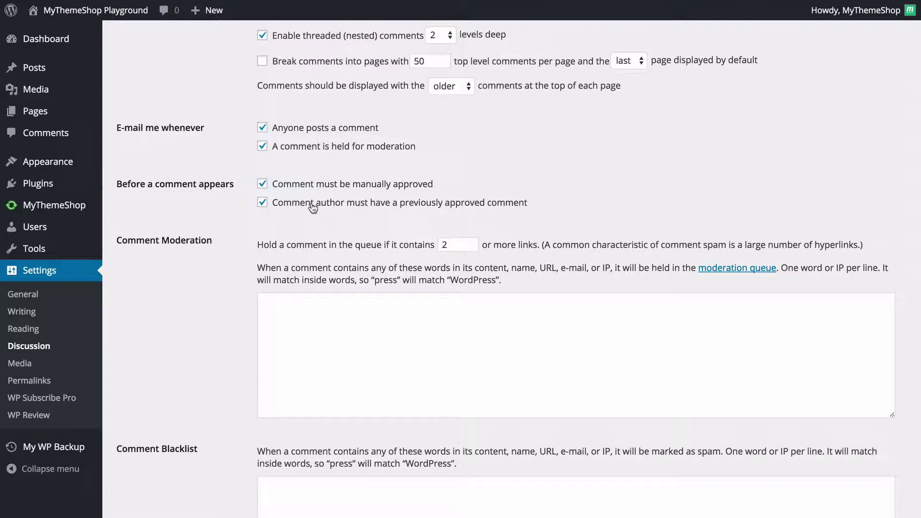
scroll(312, 207, down, 3)
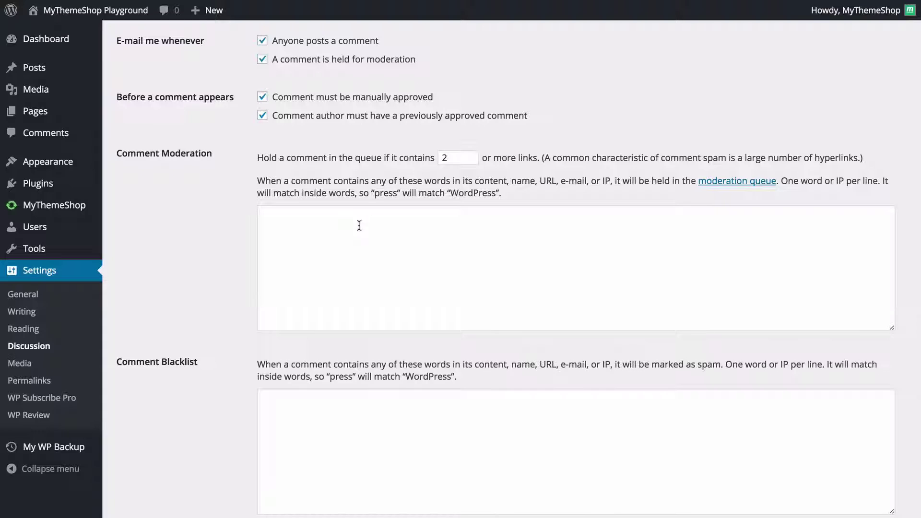
Enter "press" as a sample word in the Comment Moderation list and clear the list again.
click(433, 229)
text(pre)
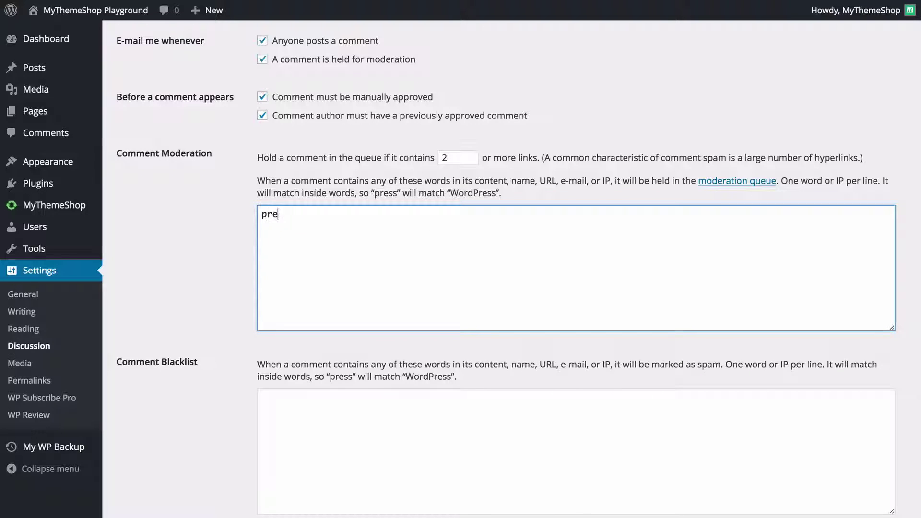
text(ss)
triple_click(352, 234)
key(BackSpace)
click(234, 221)
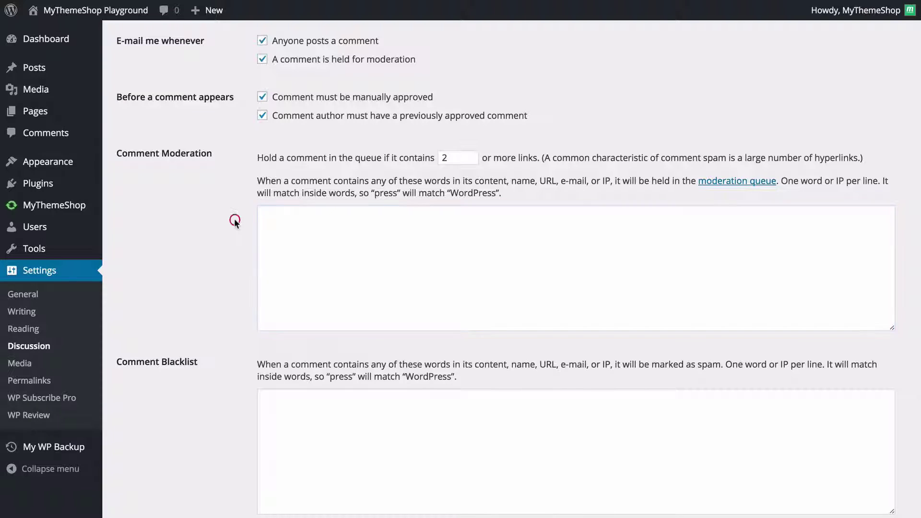
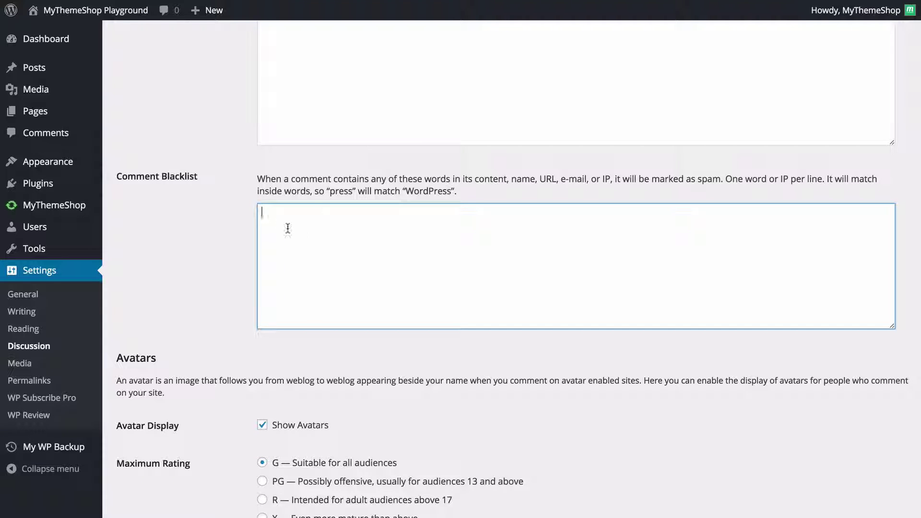
Set the default avatar to Custom Gravatar (/images/gravatar.png) and save the discussion settings.
click(217, 229)
scroll(223, 137, down, 6)
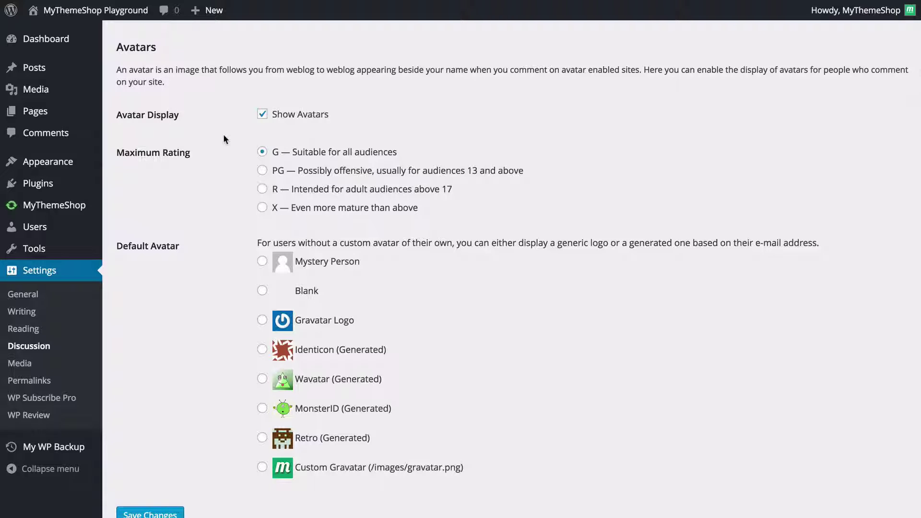
scroll(224, 138, down, 1)
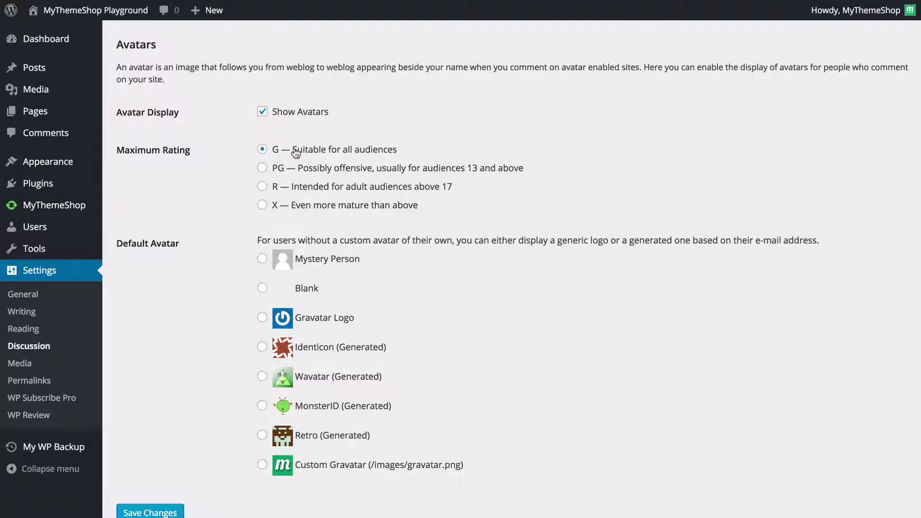
scroll(229, 161, down, 2)
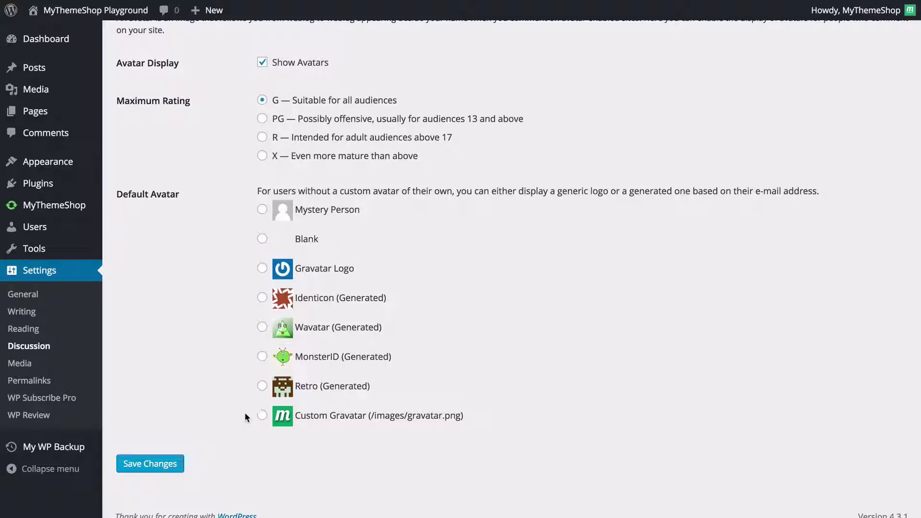
click(262, 415)
click(195, 414)
click(155, 464)
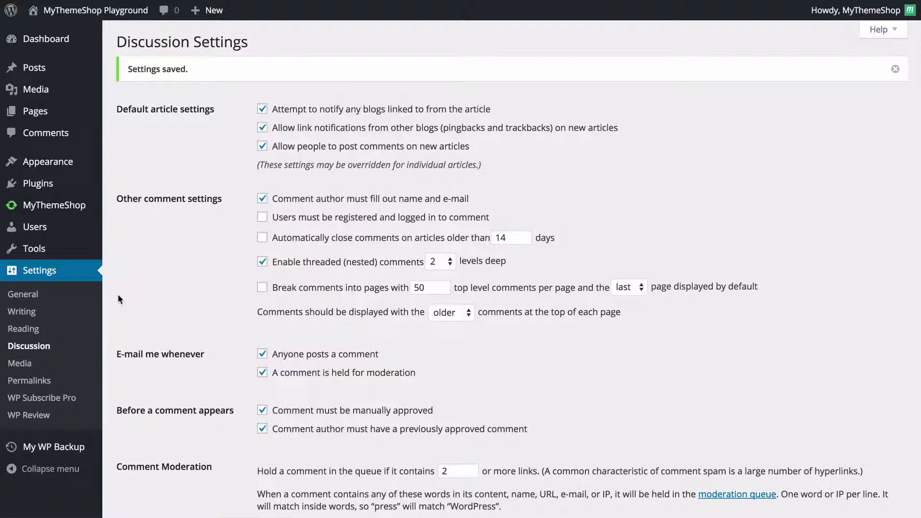
Open the Media settings, review the image sizes and upload organization option, and save them unchanged.
click(35, 363)
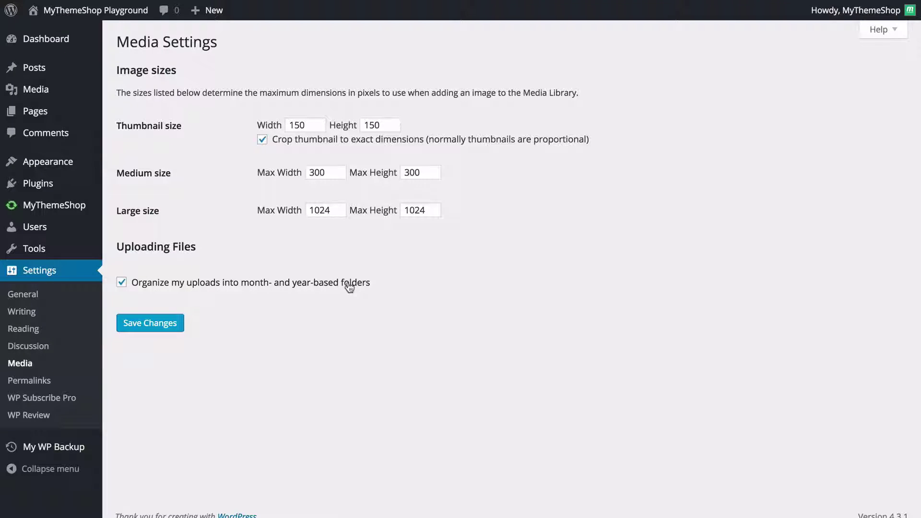
click(171, 326)
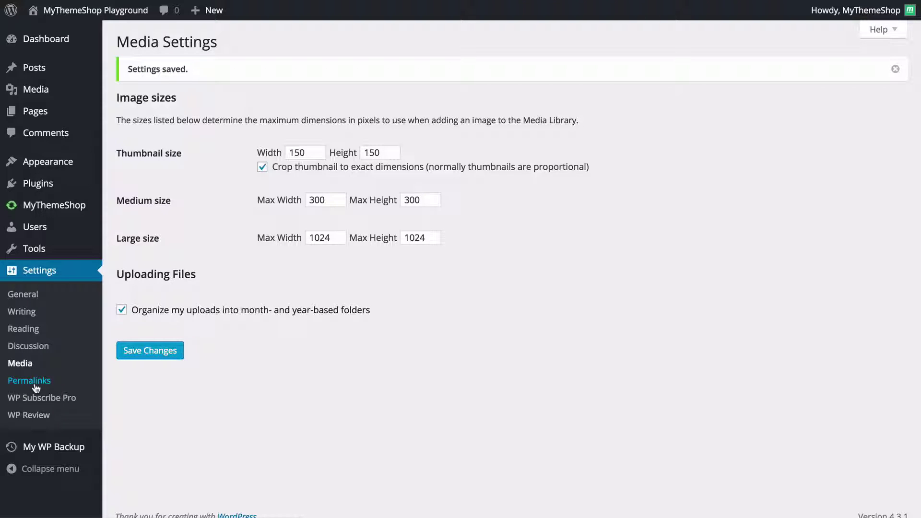
In the Permalink settings, try "topics" as the category base and clear the field again, leaving the tag base empty.
click(36, 387)
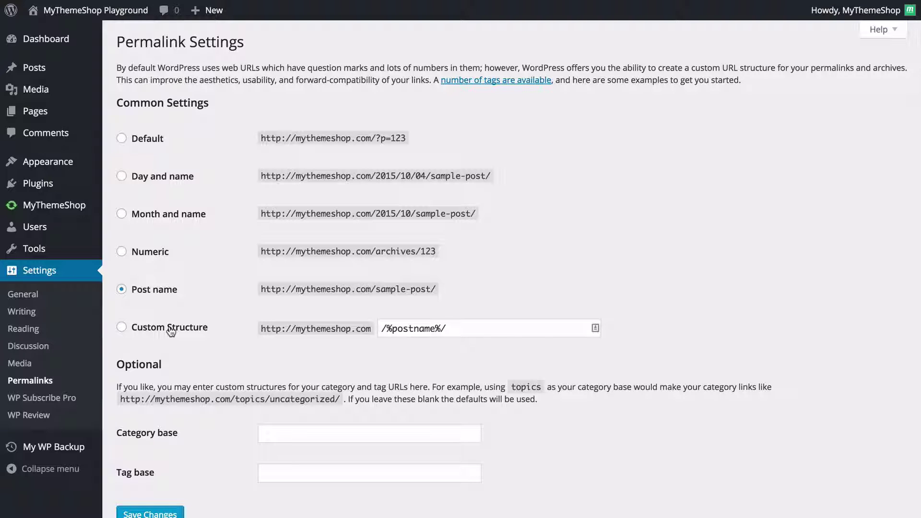
scroll(170, 331, down, 2)
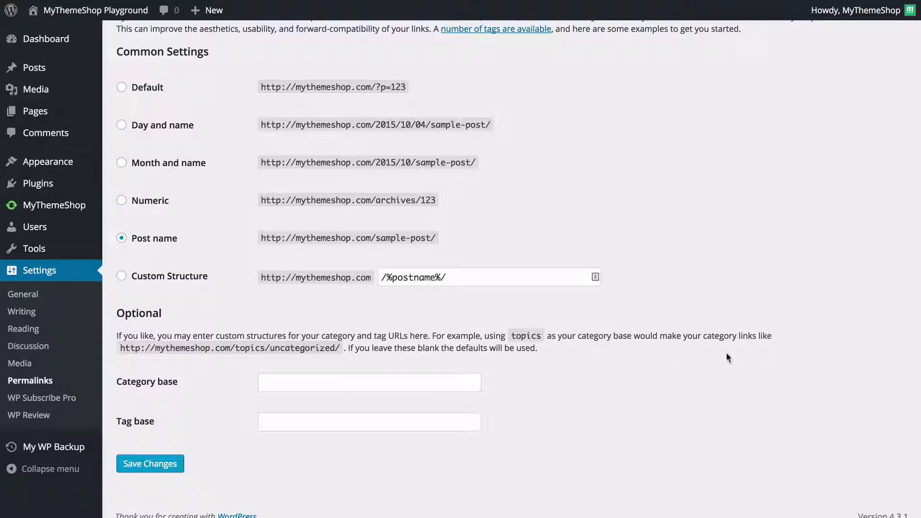
click(391, 381)
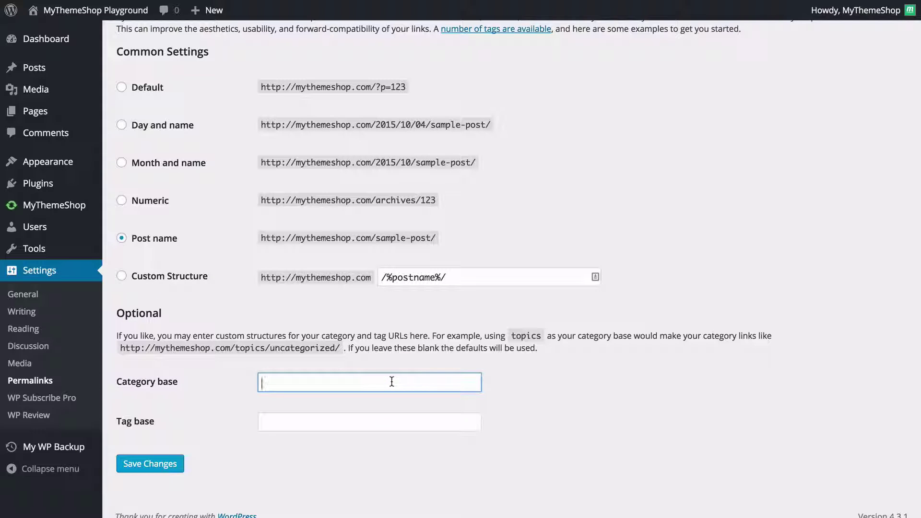
text(topics)
click(369, 421)
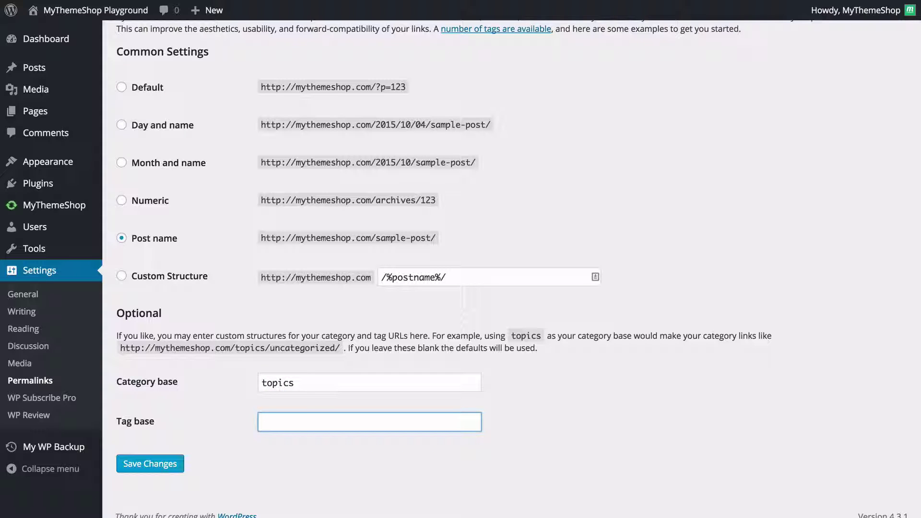
click(251, 395)
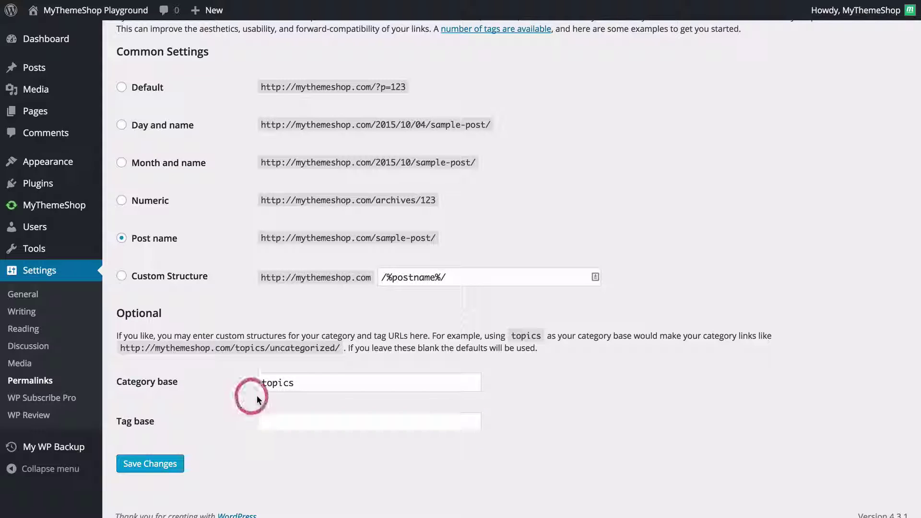
double_click(284, 384)
key(BackSpace)
click(621, 387)
Return to the General settings and view the pages offered under My WP Backup.
scroll(622, 382, up, 1)
scroll(622, 384, up, 1)
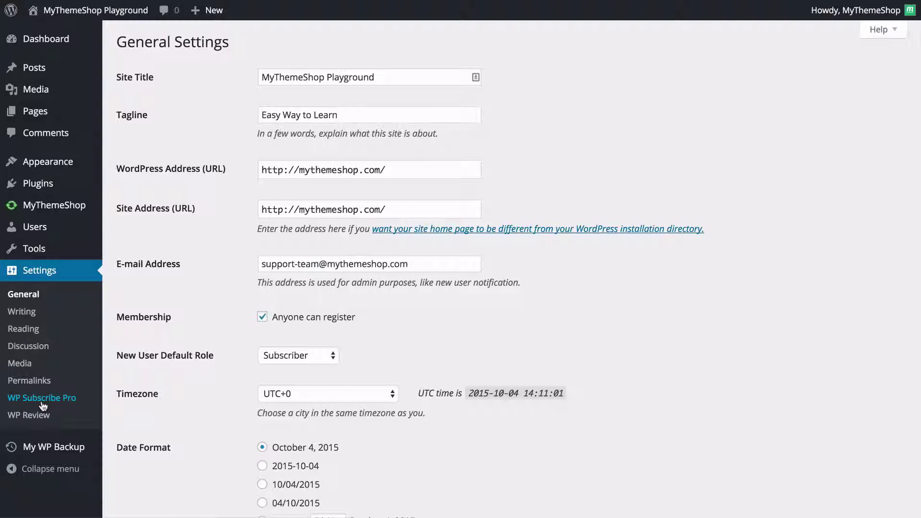
mouse_move(29, 449)
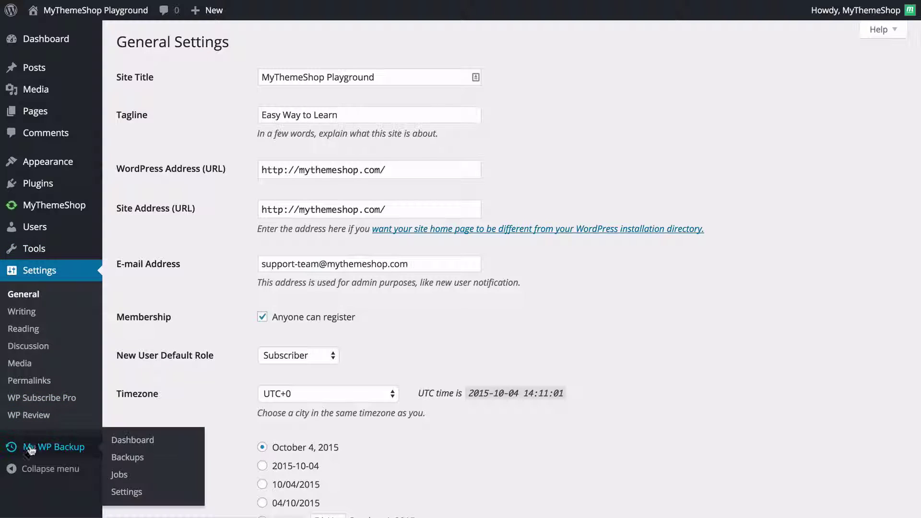